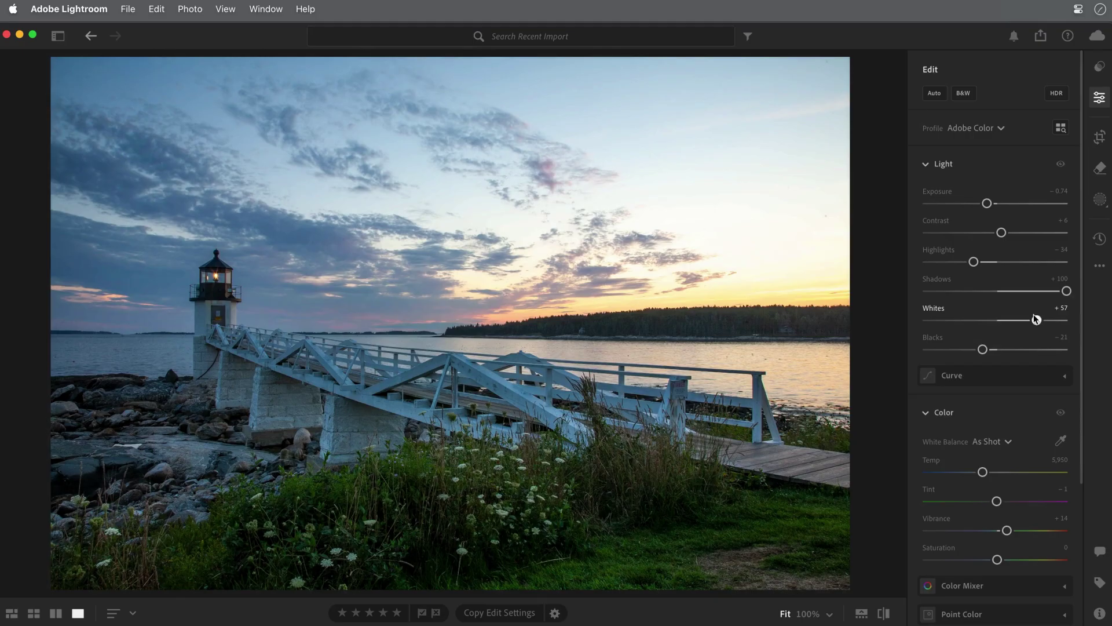
Preview the White Balance preset choices for the unedited lighthouse photo
scroll(996, 290, down, 5)
click(989, 248)
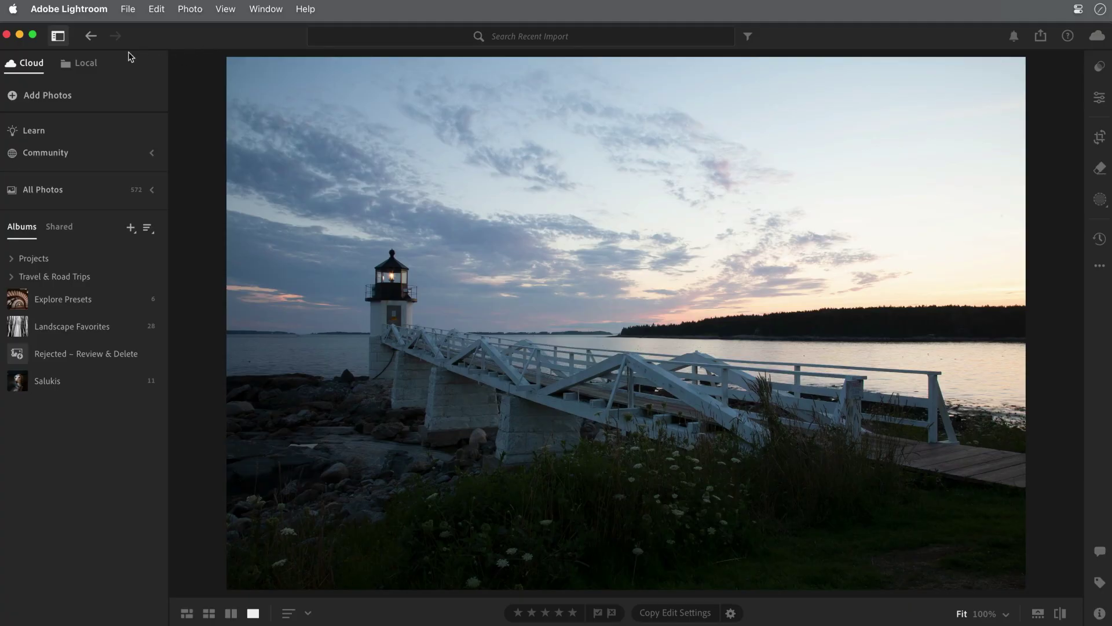
Hide the library pane and show the Edit panel with Color and Light expanded
click(57, 36)
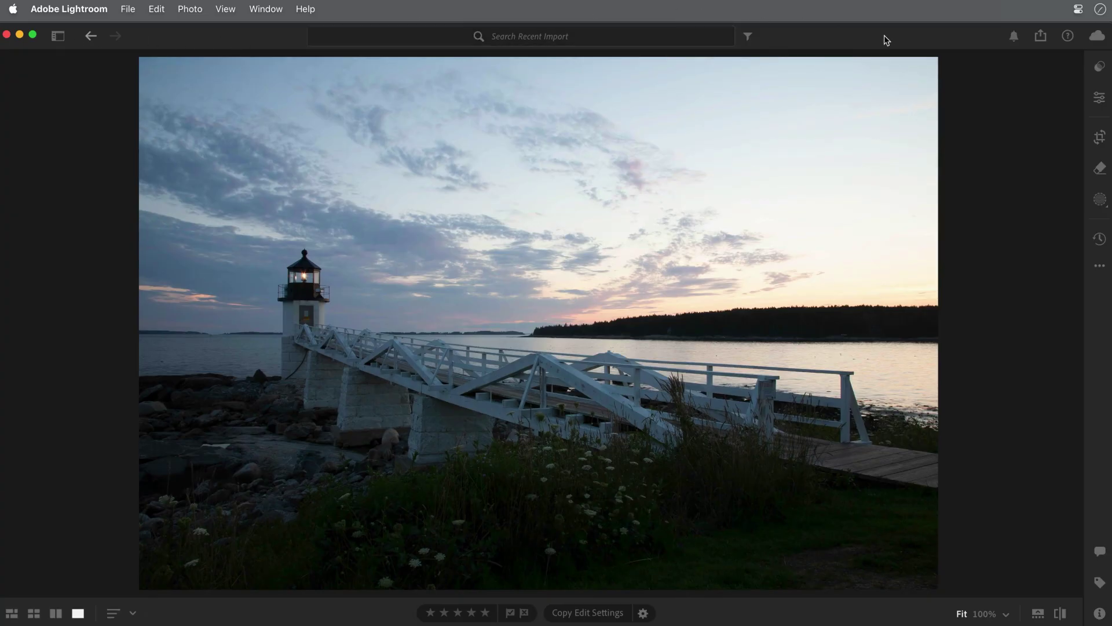
click(1102, 102)
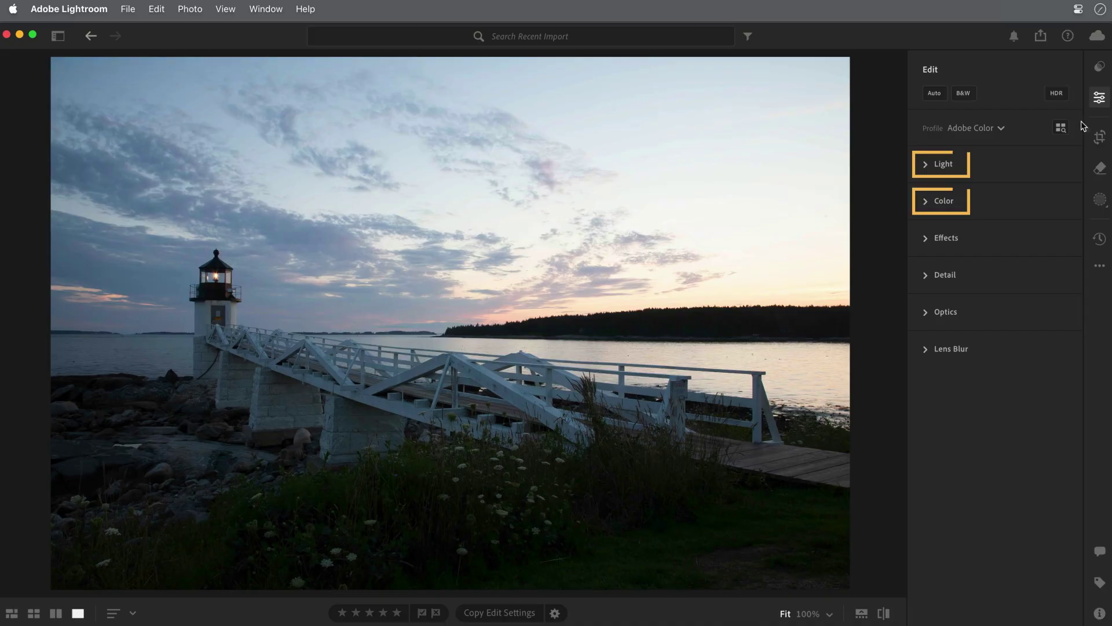
click(928, 201)
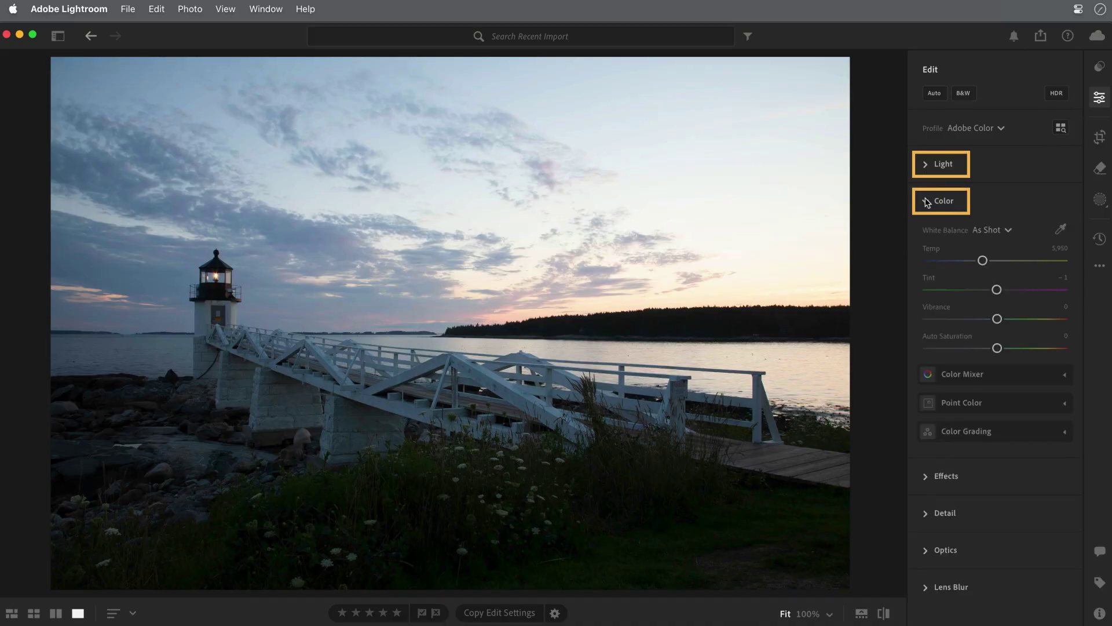
click(925, 165)
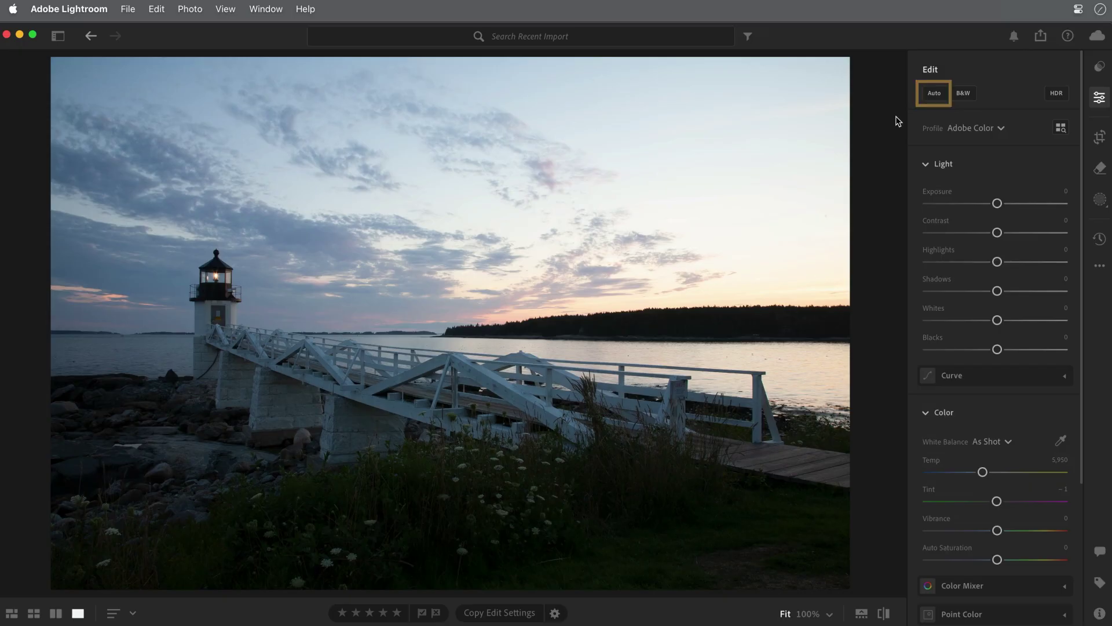
Apply Auto (Highlights −74, Shadows +53, Whites +23, Blacks −21, Vibrance +14), comparing before/after
click(932, 94)
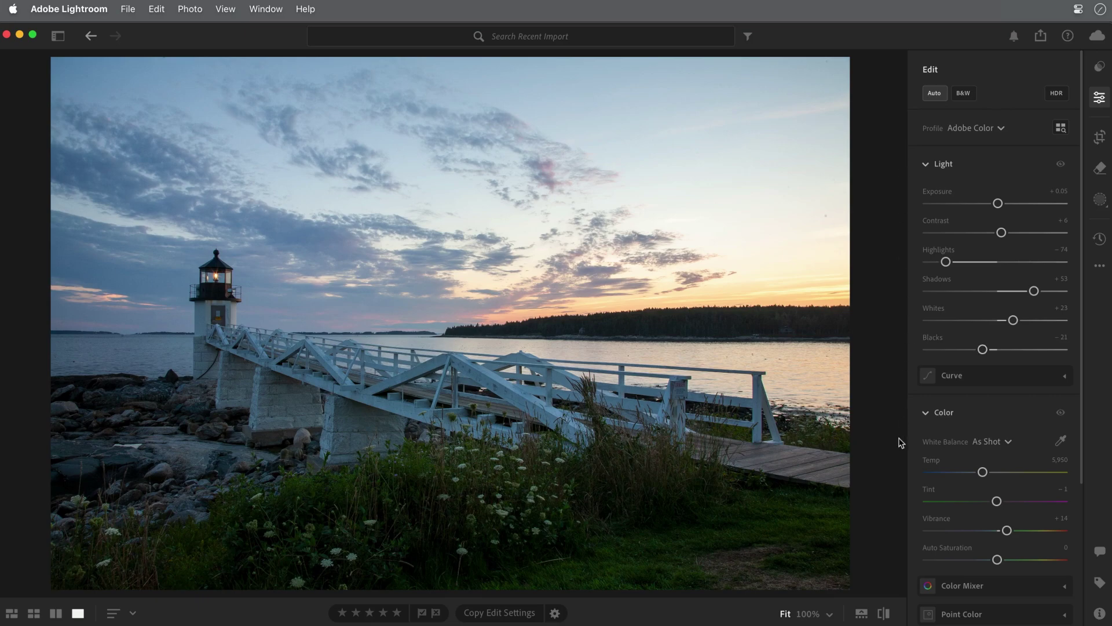
click(884, 613)
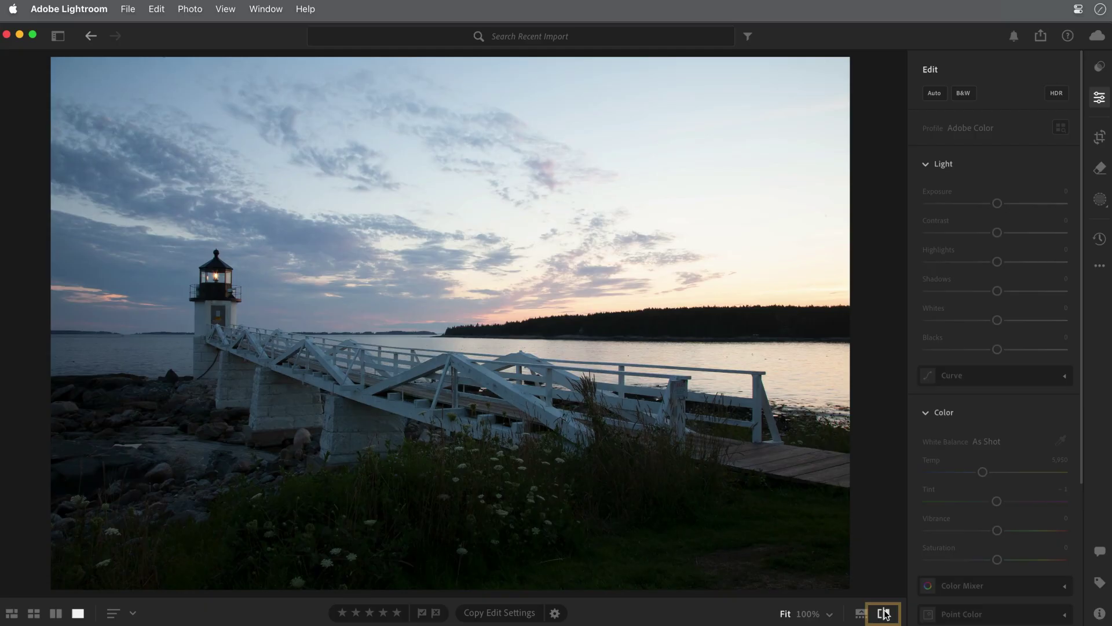
click(885, 613)
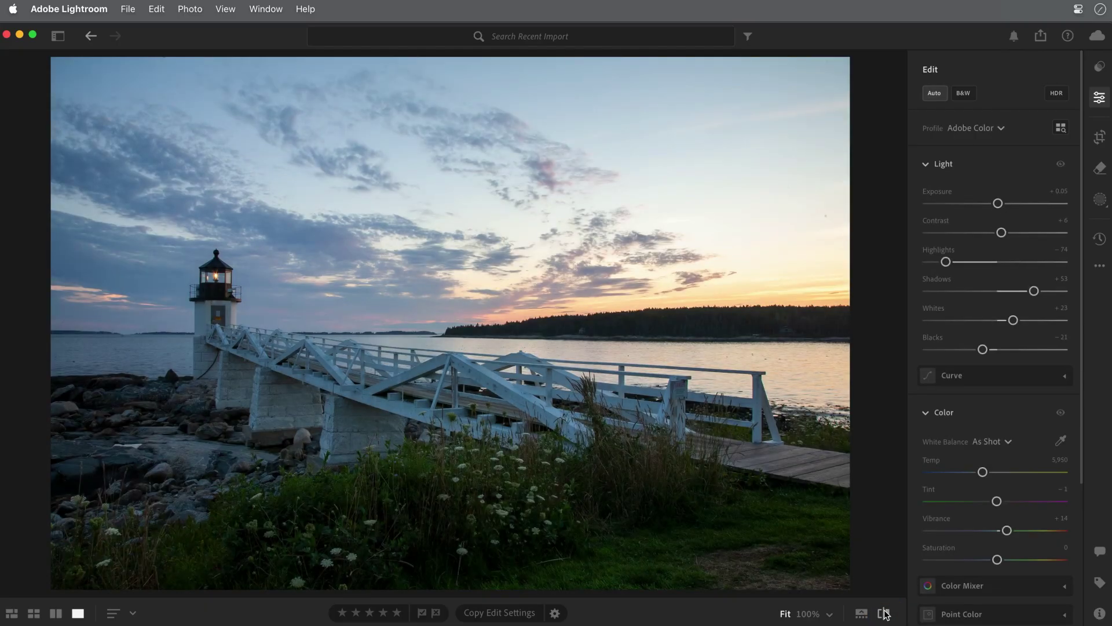
click(885, 614)
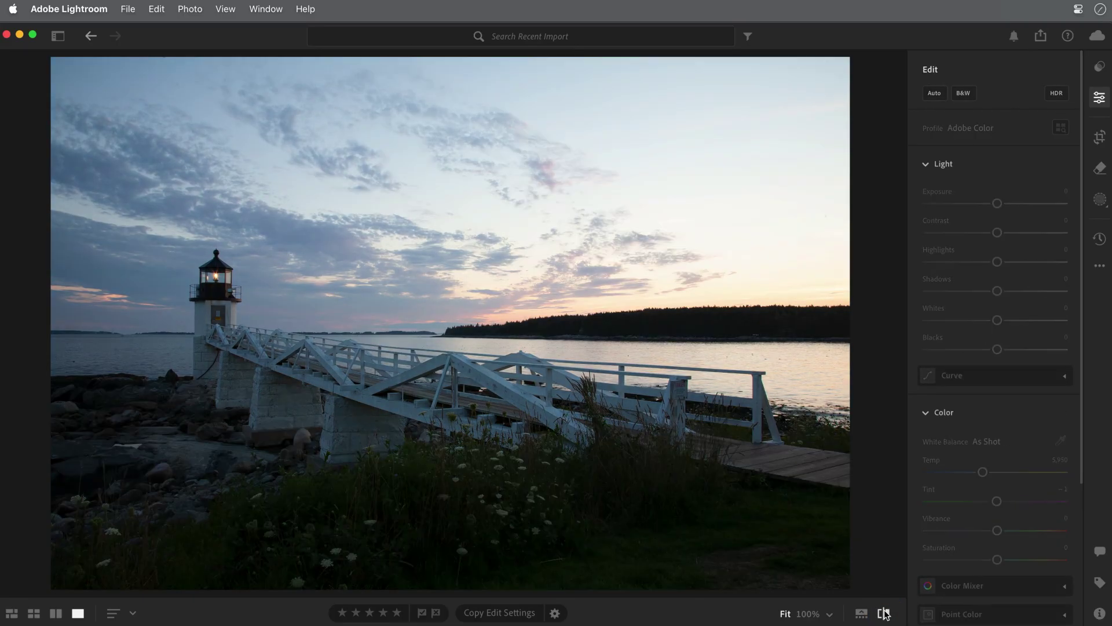
click(885, 613)
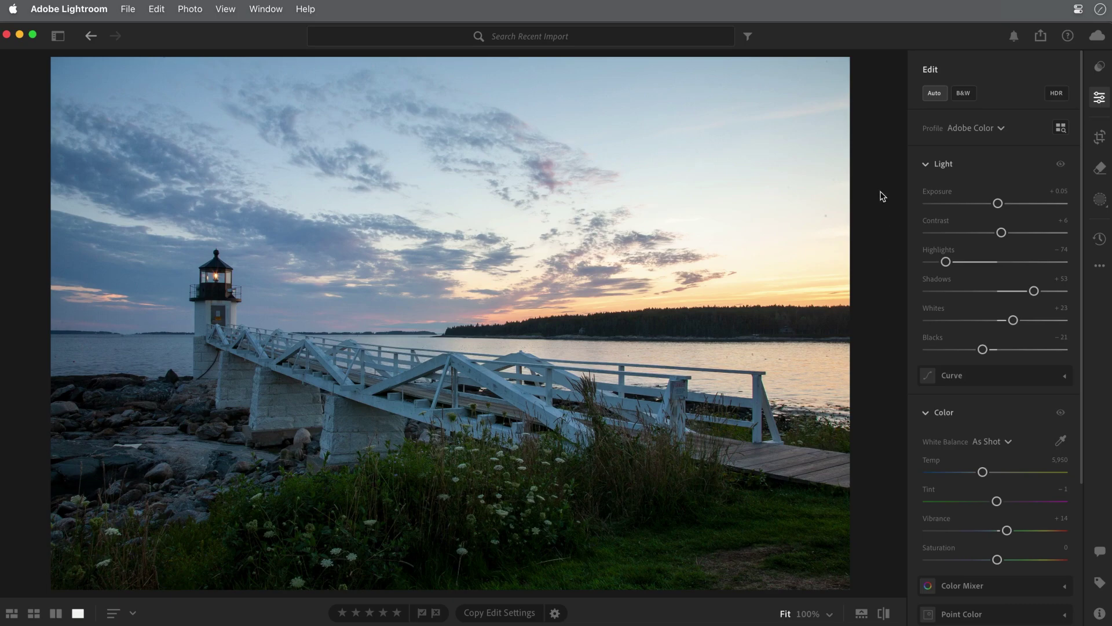
click(929, 98)
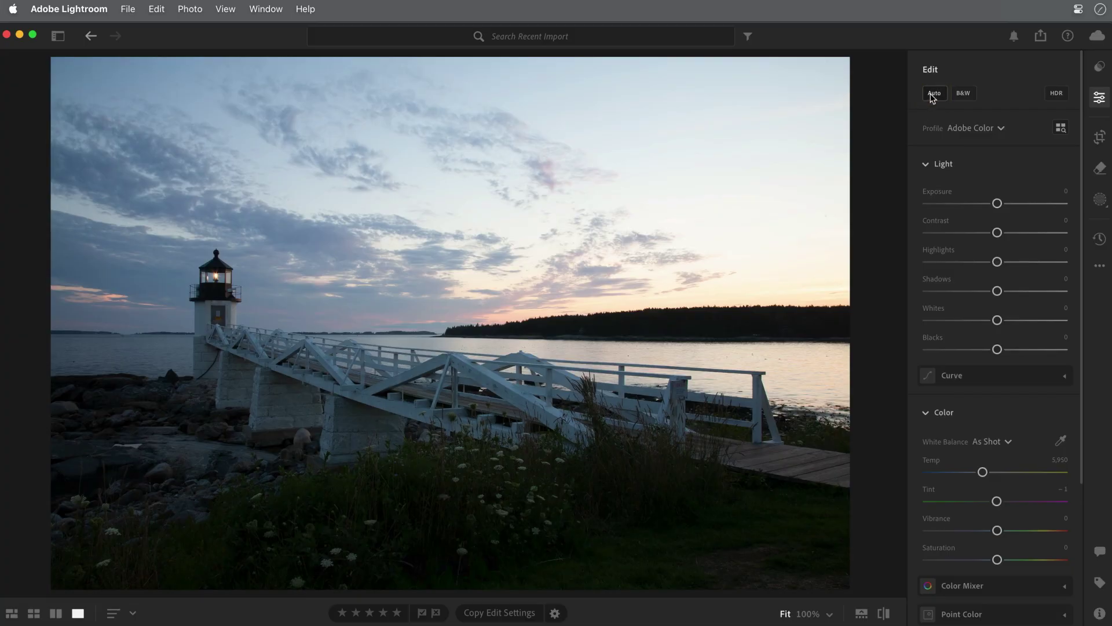
click(932, 95)
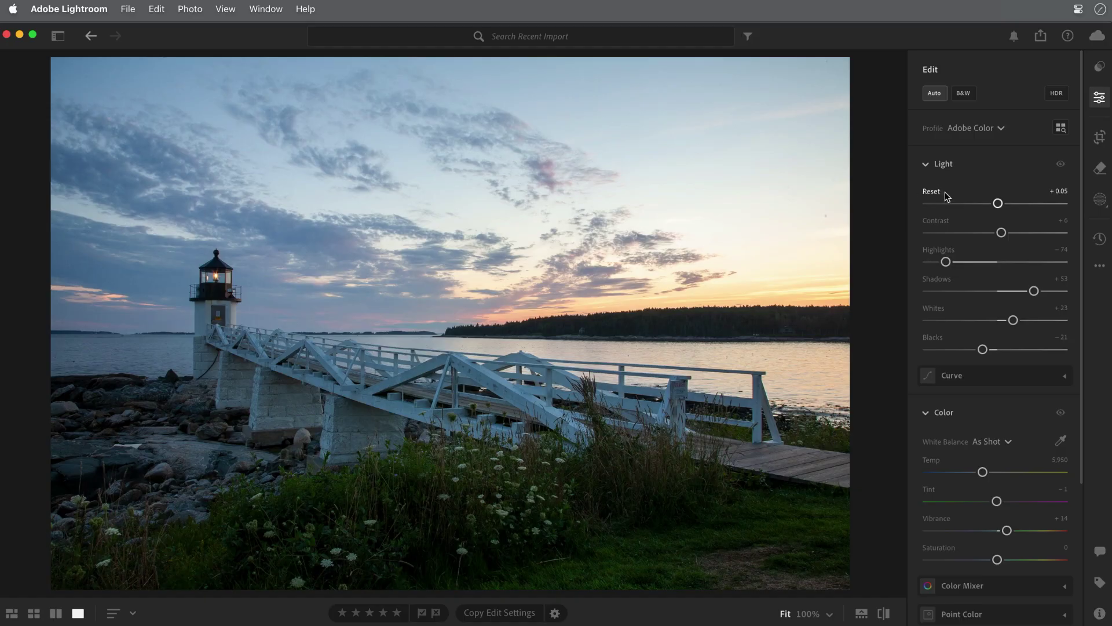
Set Exposure to −0.74, Shadows to +100 and Highlights to −34
mouse_move(998, 203)
mouse_down()
mouse_move(978, 203)
mouse_move(1035, 200)
mouse_move(983, 206)
mouse_up()
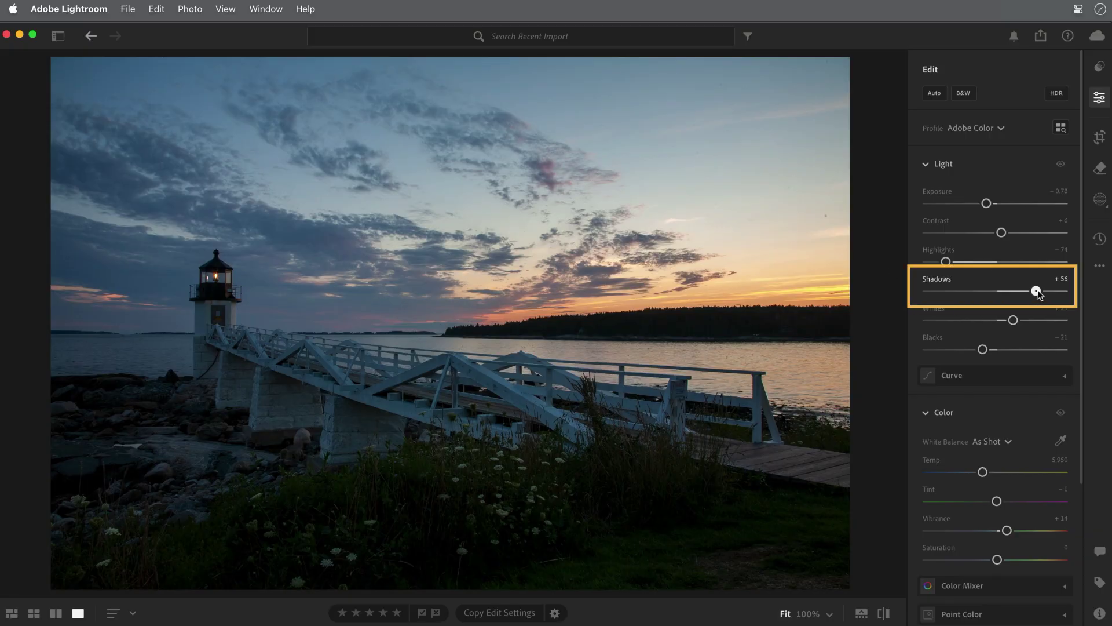
drag(1034, 292, 1102, 283)
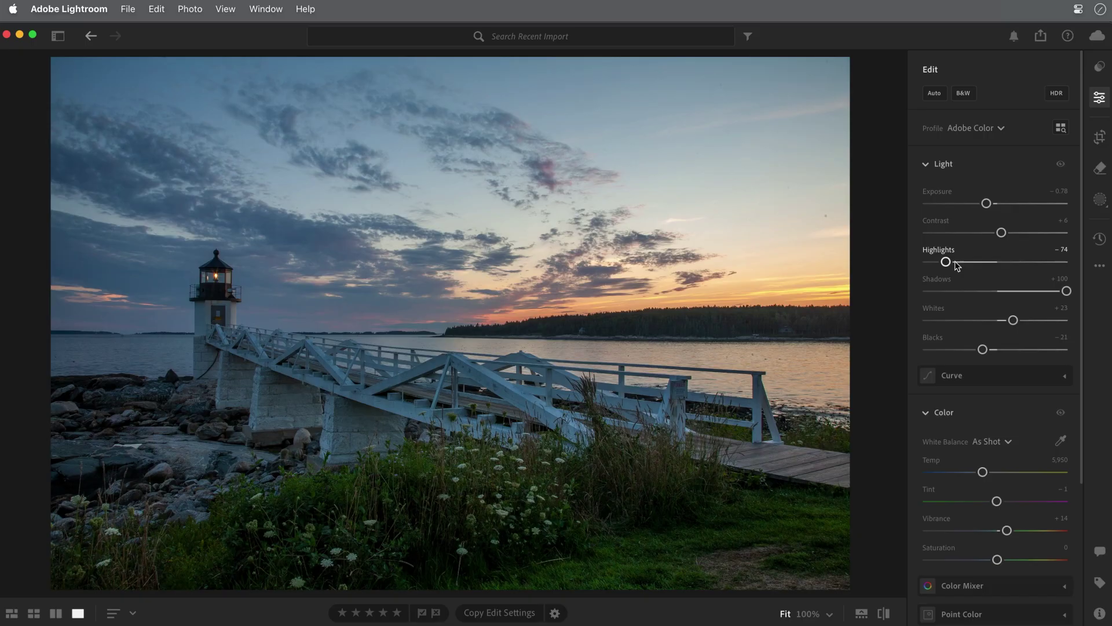
drag(946, 262, 977, 264)
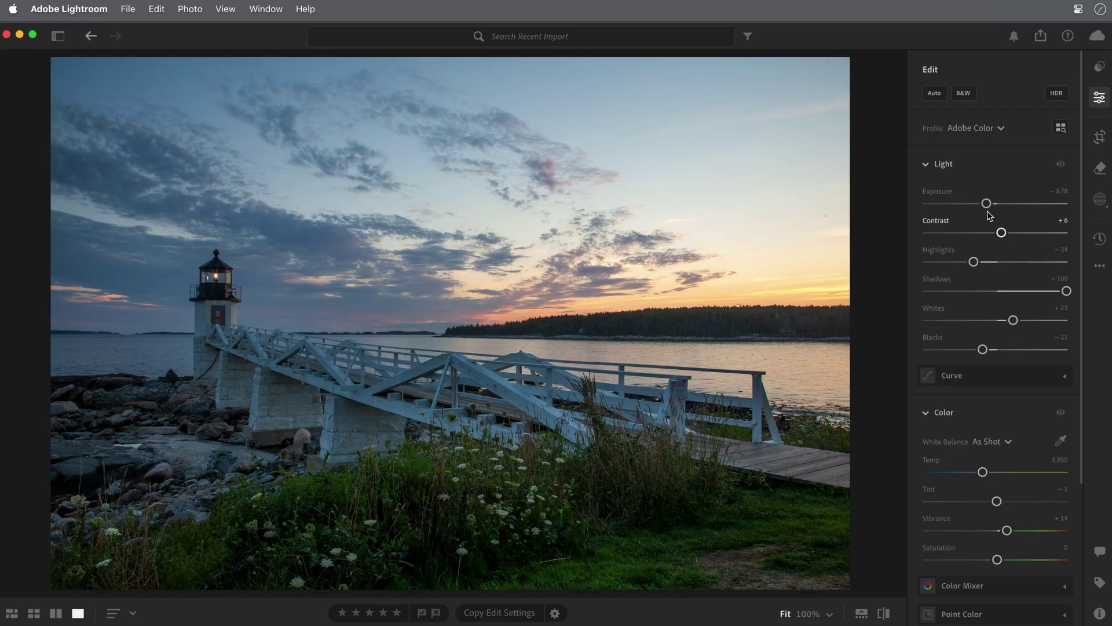
drag(986, 203, 987, 203)
Reset the Whites and Blacks sliders back to 0
drag(1013, 321, 990, 351)
double_click(990, 350)
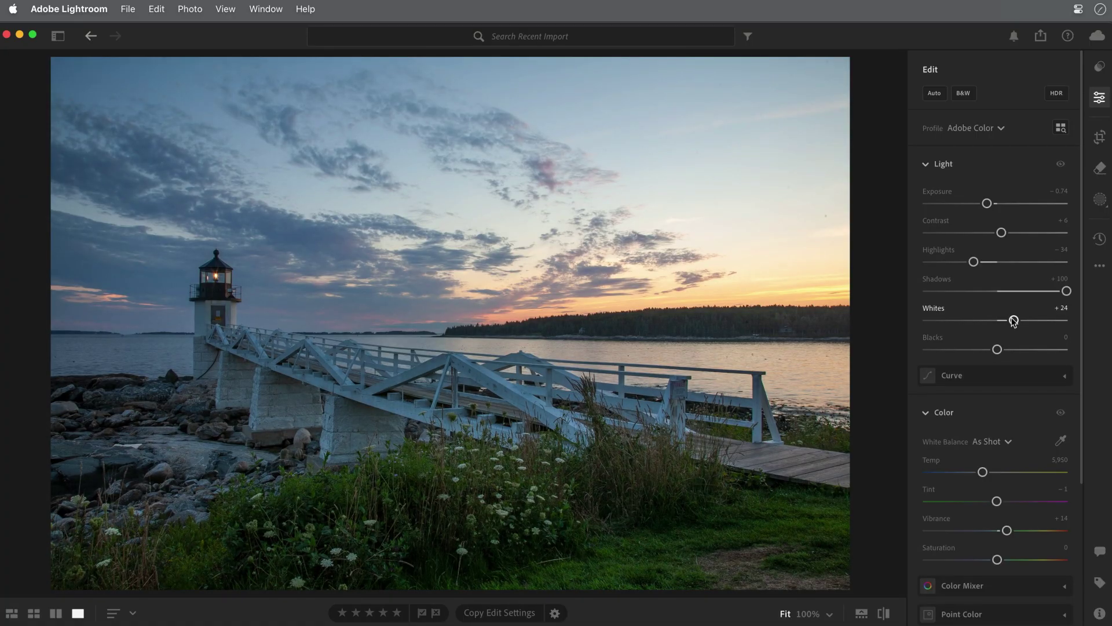
double_click(1013, 320)
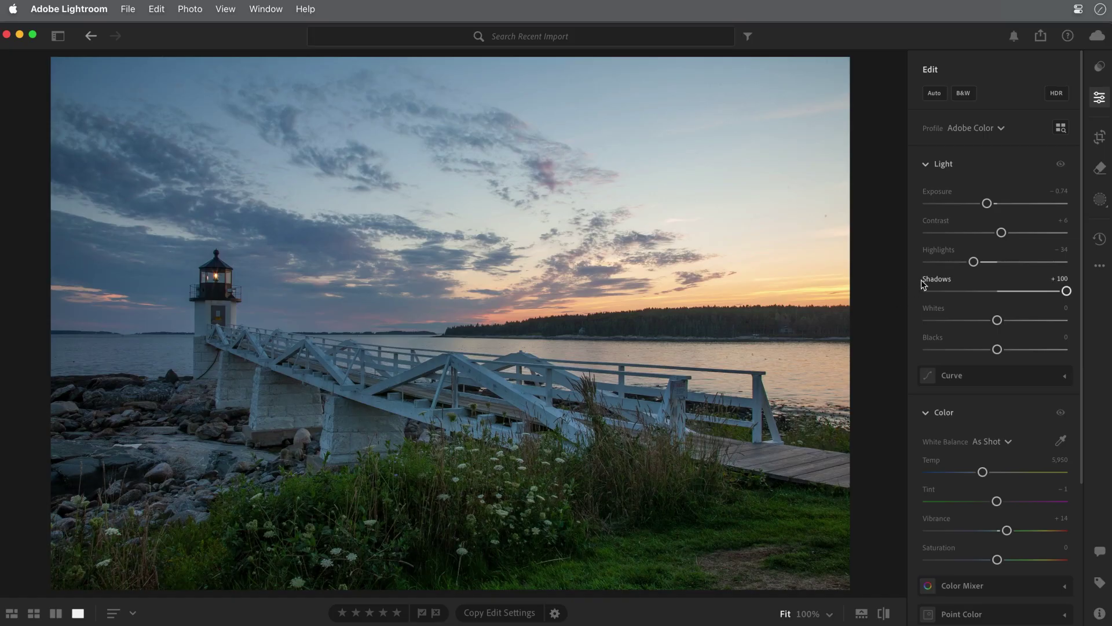
Raise Contrast from +6 to +30 in the Light panel
click(1001, 232)
drag(1002, 234, 953, 232)
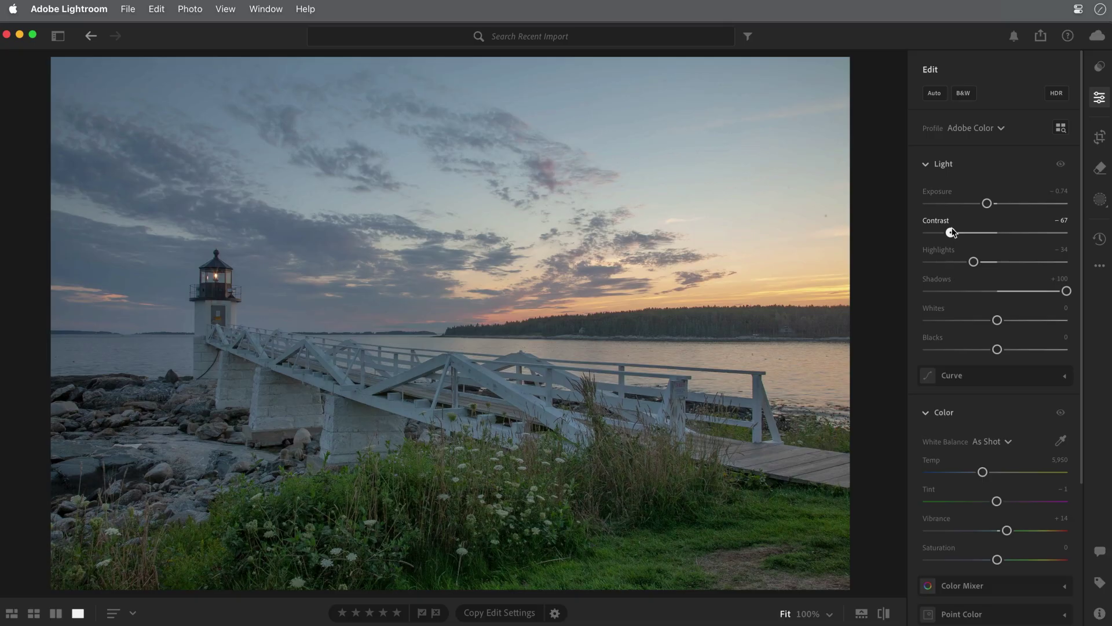
drag(954, 231, 1018, 233)
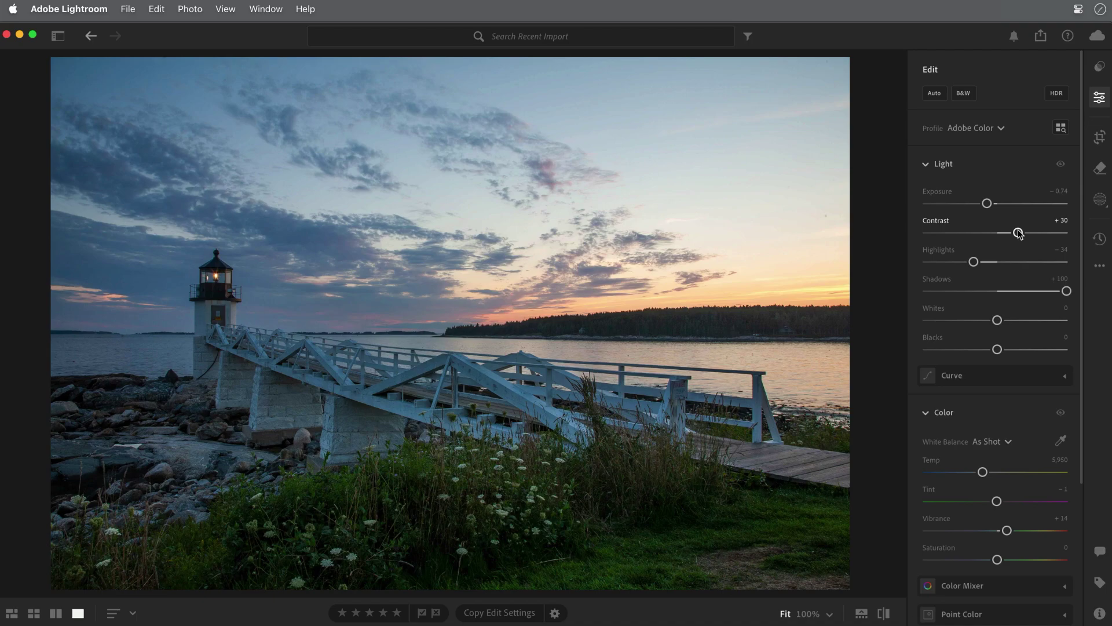
Raise Clarity from +5 to +29, checking bridge and grass detail at 100% zoom
scroll(1019, 312, down, 6)
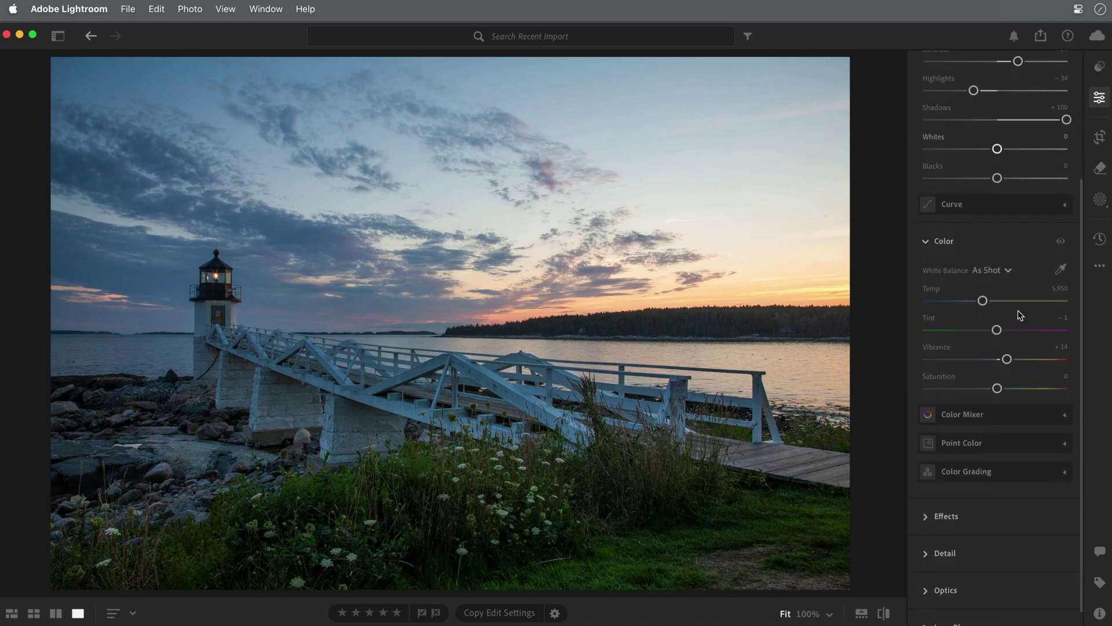
scroll(1019, 315, down, 1)
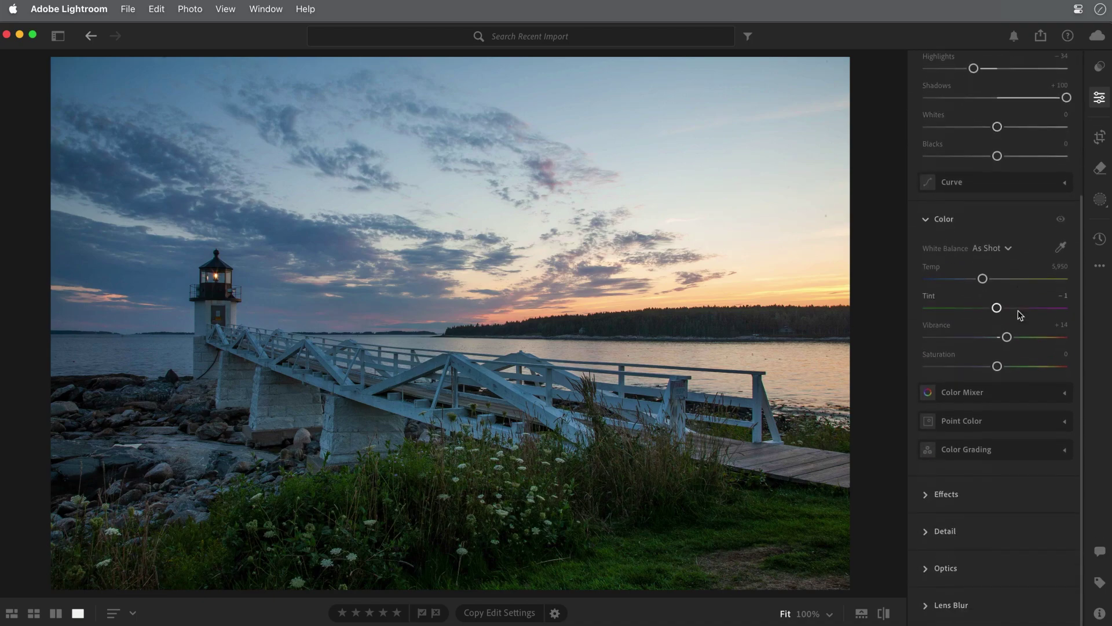
click(927, 494)
scroll(972, 468, down, 4)
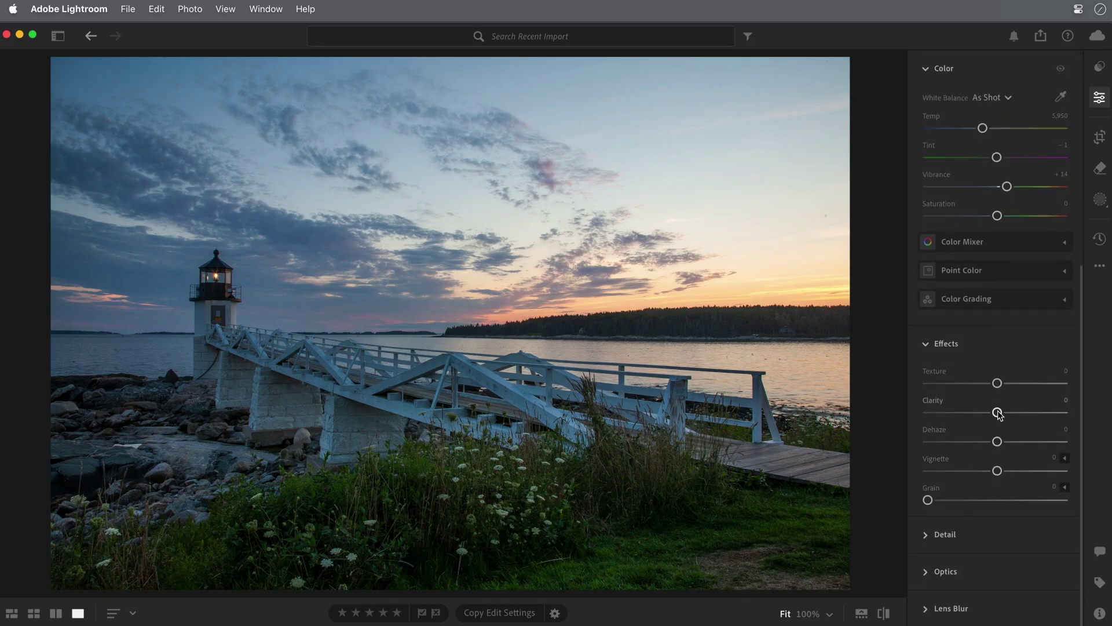
mouse_move(997, 413)
mouse_down()
mouse_move(1035, 412)
mouse_move(985, 412)
mouse_move(1044, 411)
mouse_move(1000, 411)
mouse_up()
click(598, 429)
drag(597, 431, 659, 295)
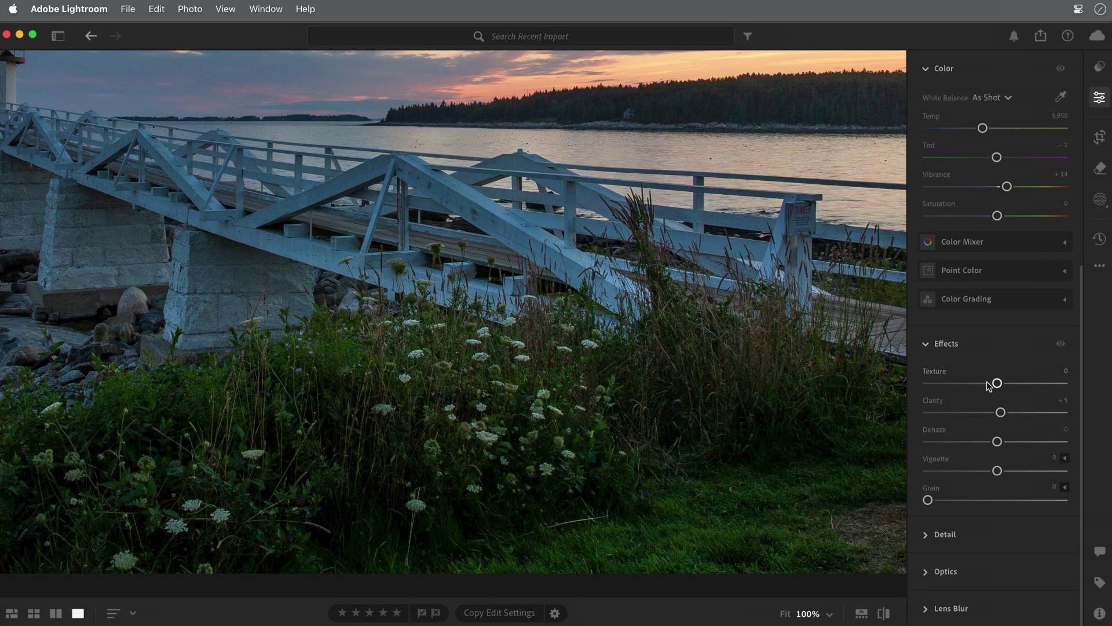
mouse_move(1001, 414)
mouse_down()
mouse_move(1052, 412)
mouse_move(1018, 414)
mouse_up()
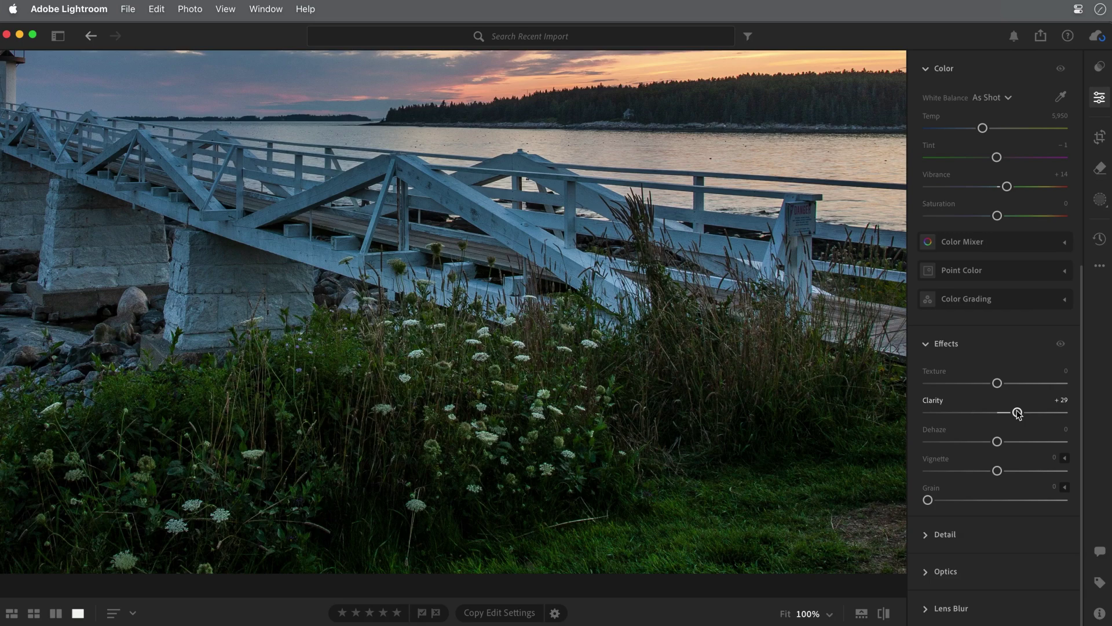
click(620, 392)
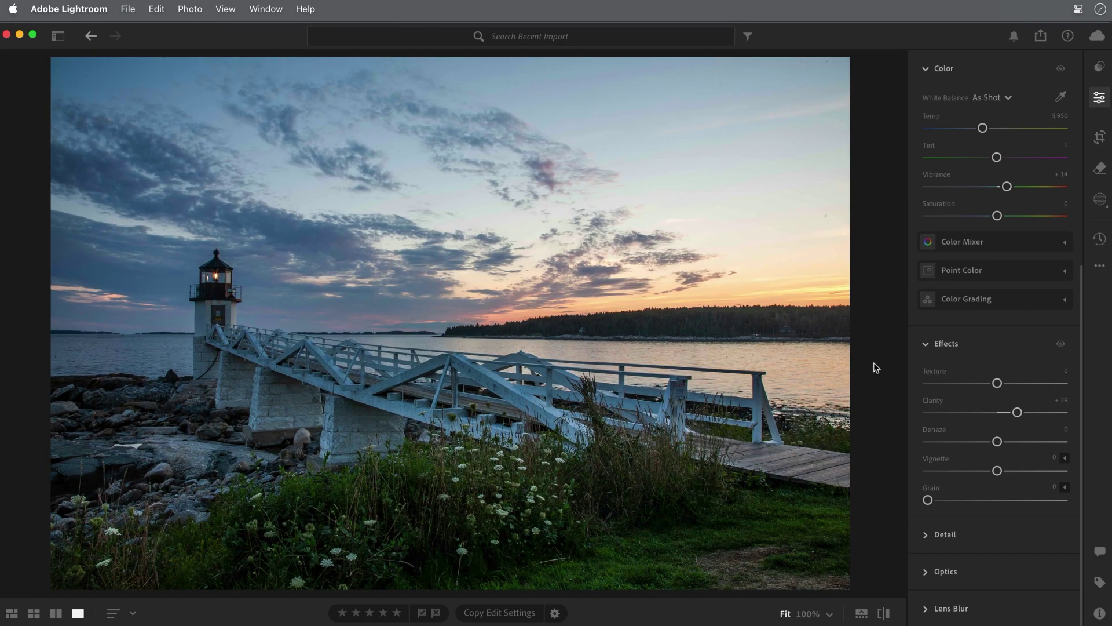
Collapse Effects and set White Balance to Auto, tuned to Temp 6,844 and Tint +43
click(926, 344)
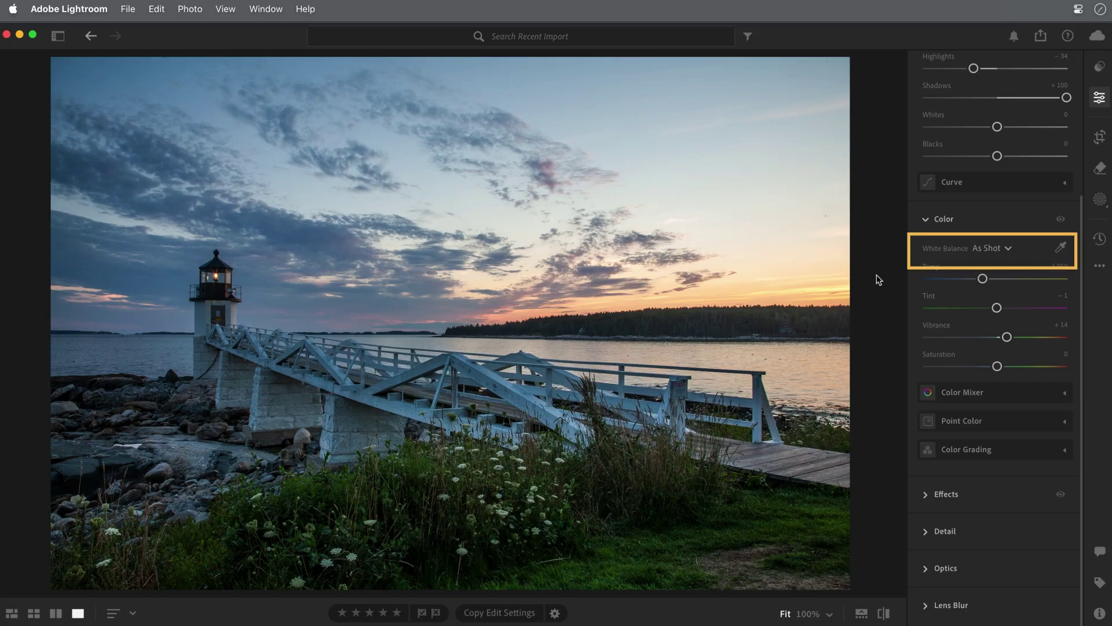
click(1008, 249)
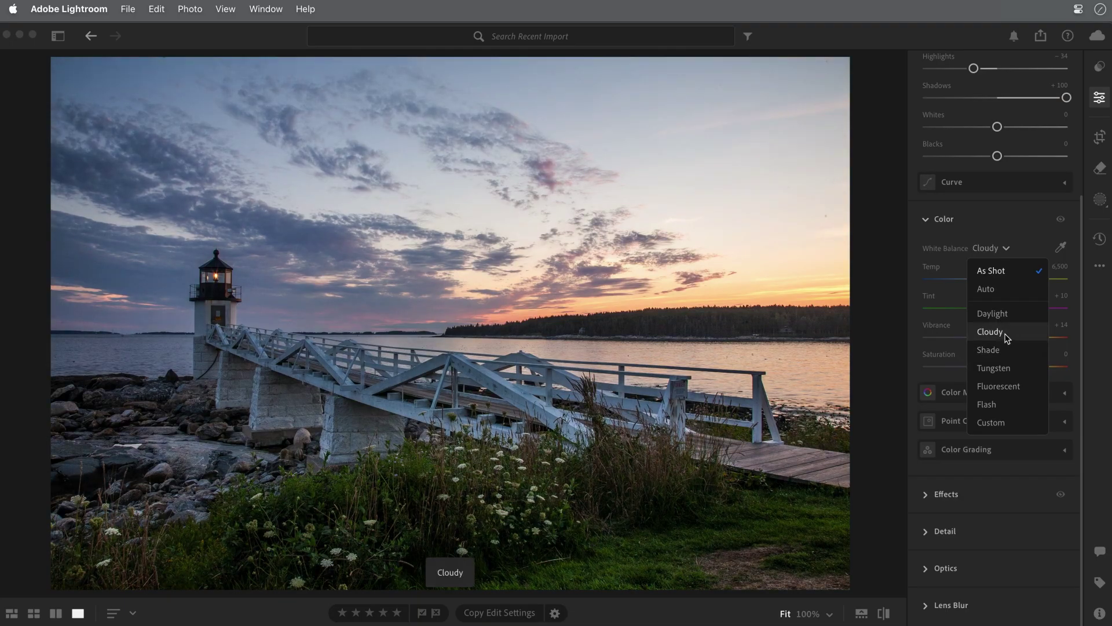
click(995, 293)
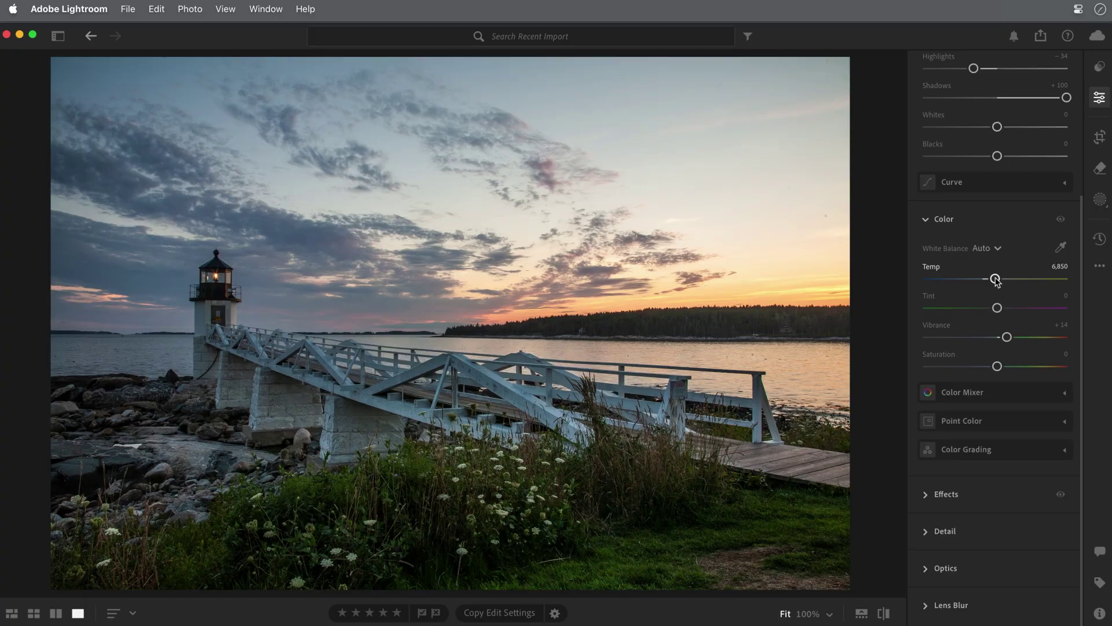
drag(995, 280, 1008, 311)
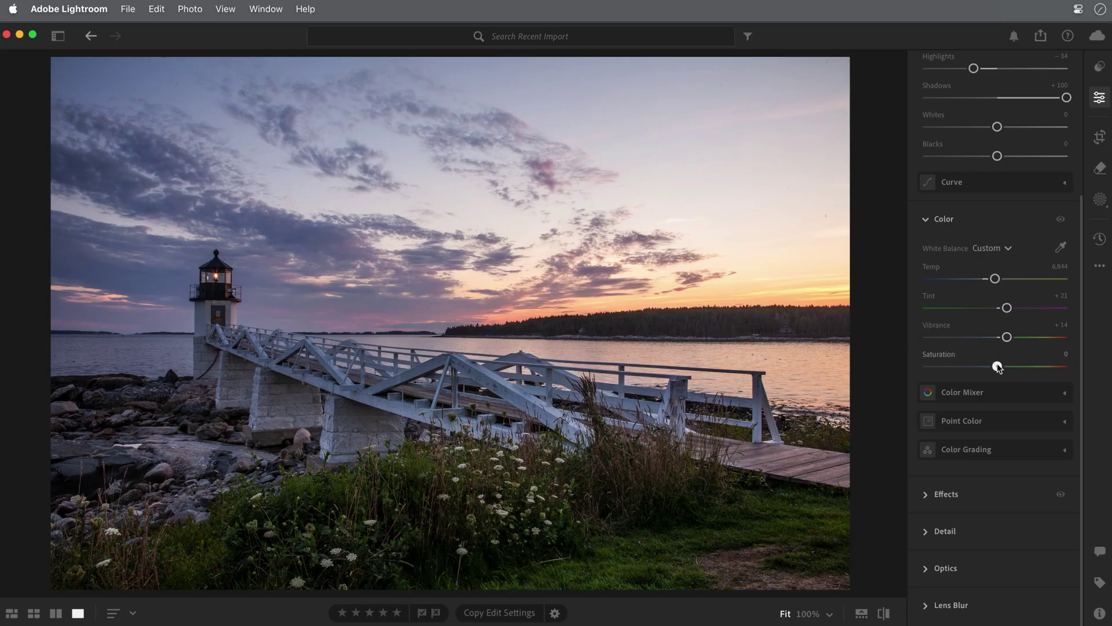
Try Saturation then reset it to 0, and set Vibrance to +72
drag(997, 366, 1051, 366)
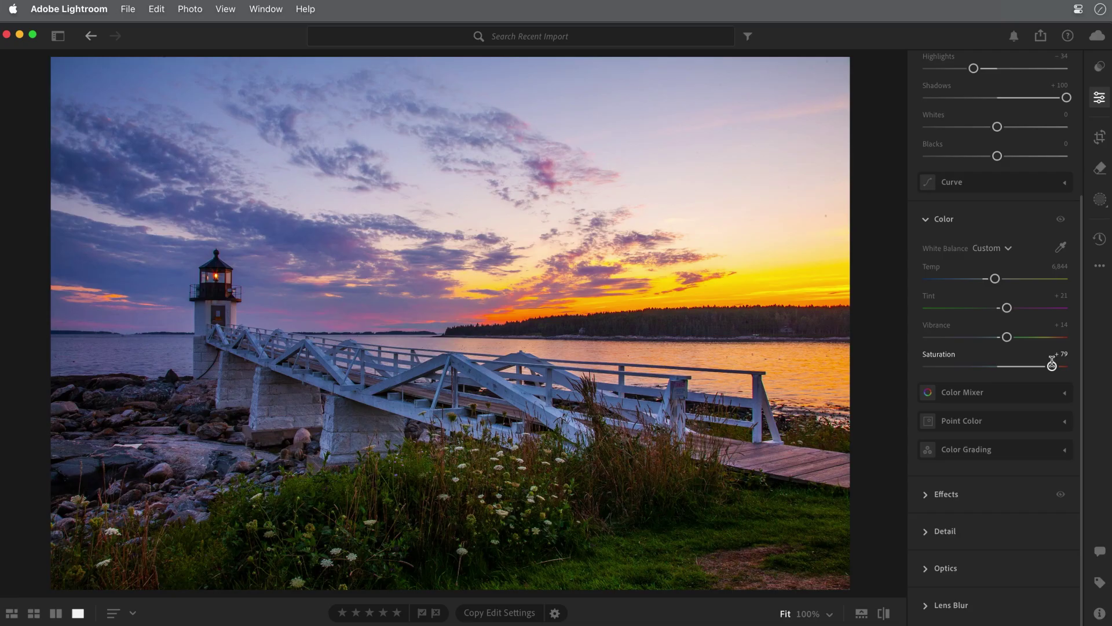
double_click(1052, 366)
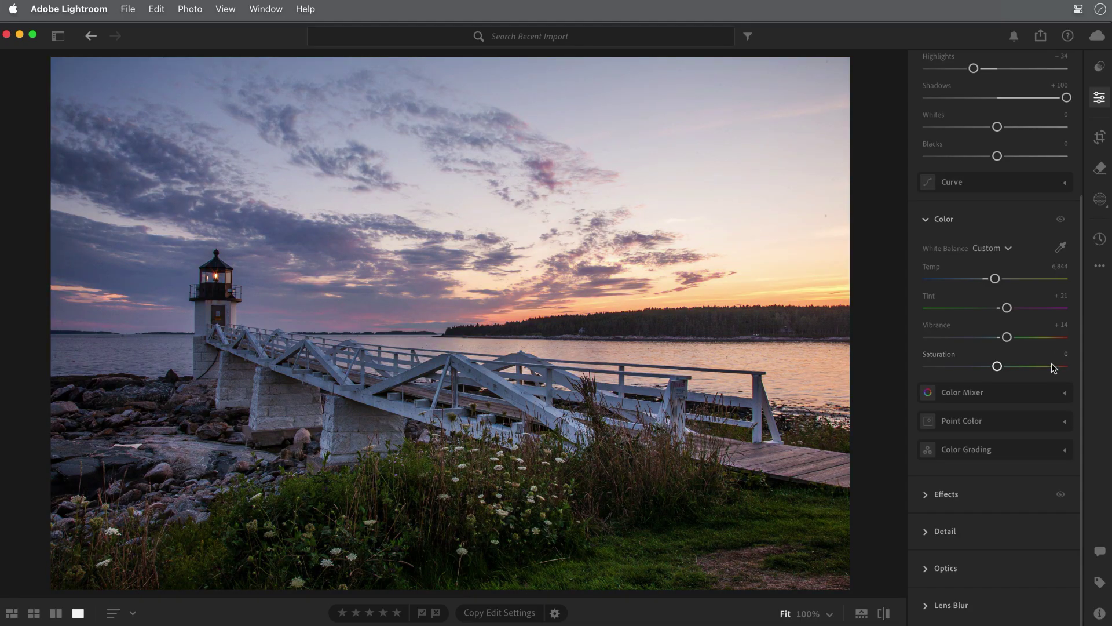
drag(1008, 338, 1054, 336)
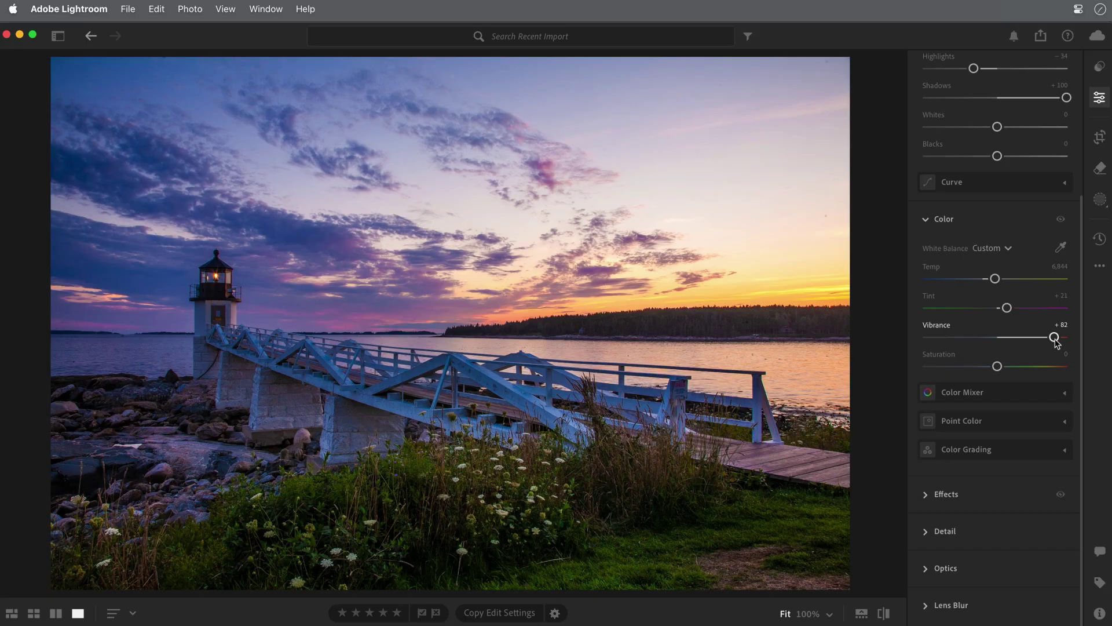
drag(1053, 337, 1046, 338)
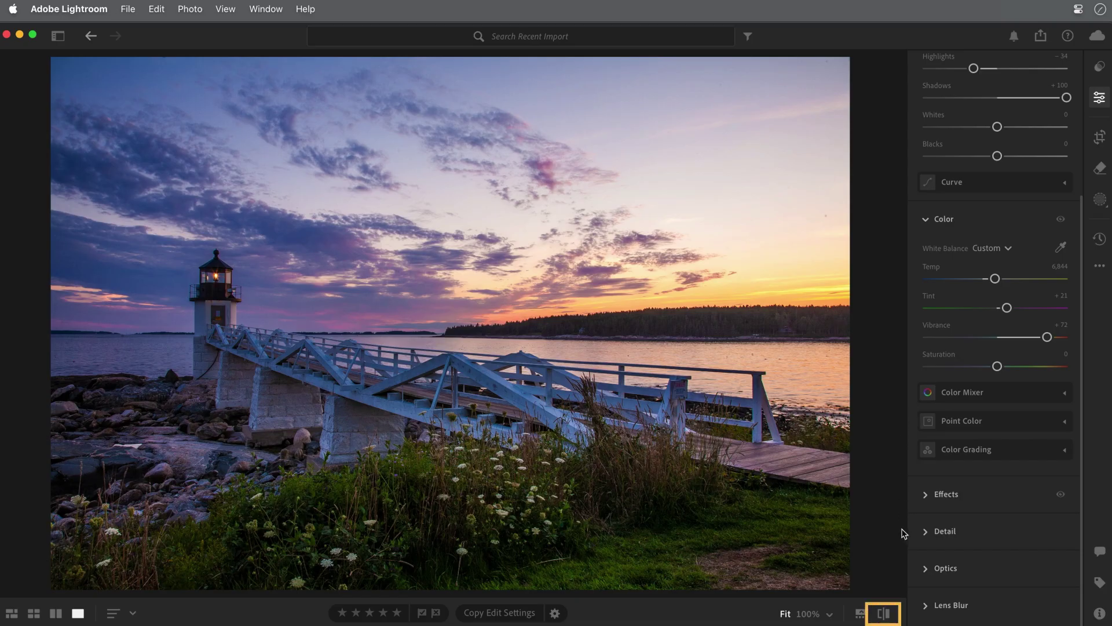
click(885, 611)
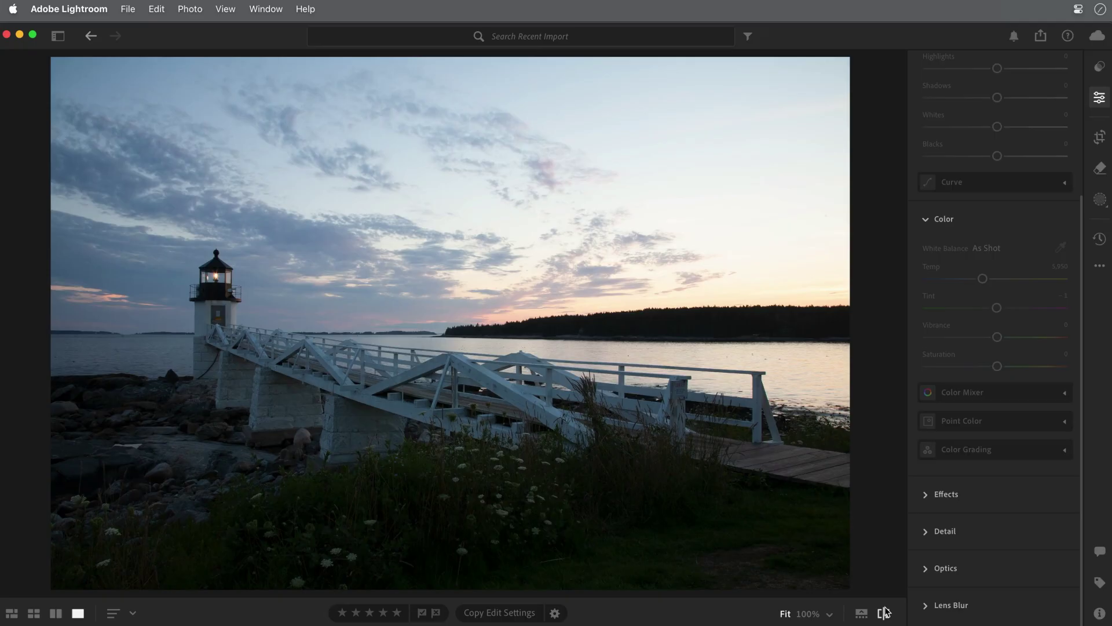
click(884, 611)
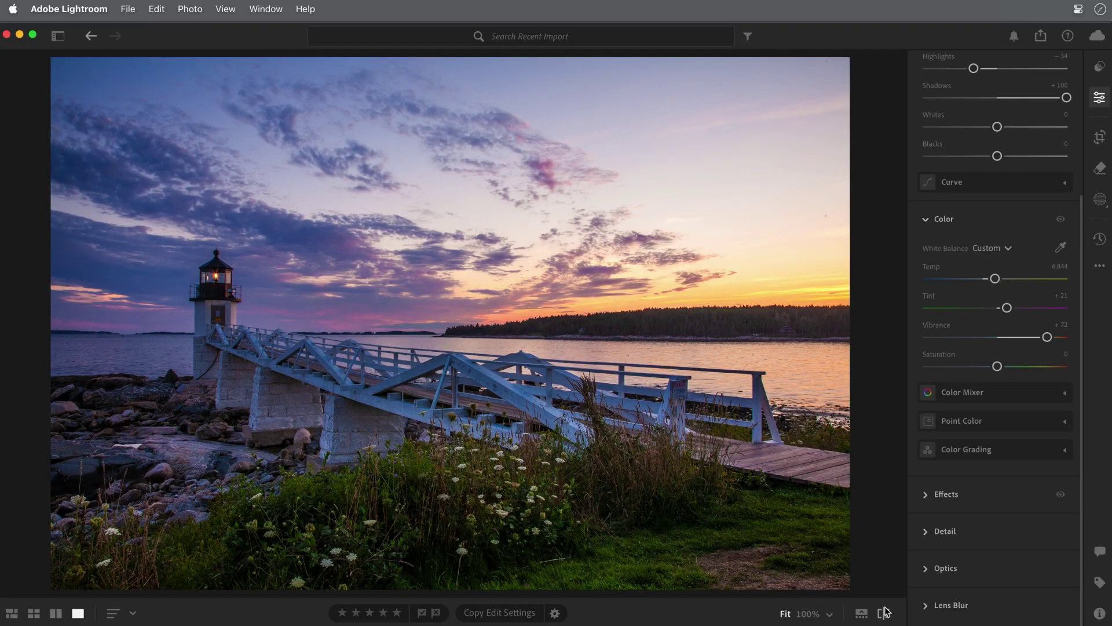